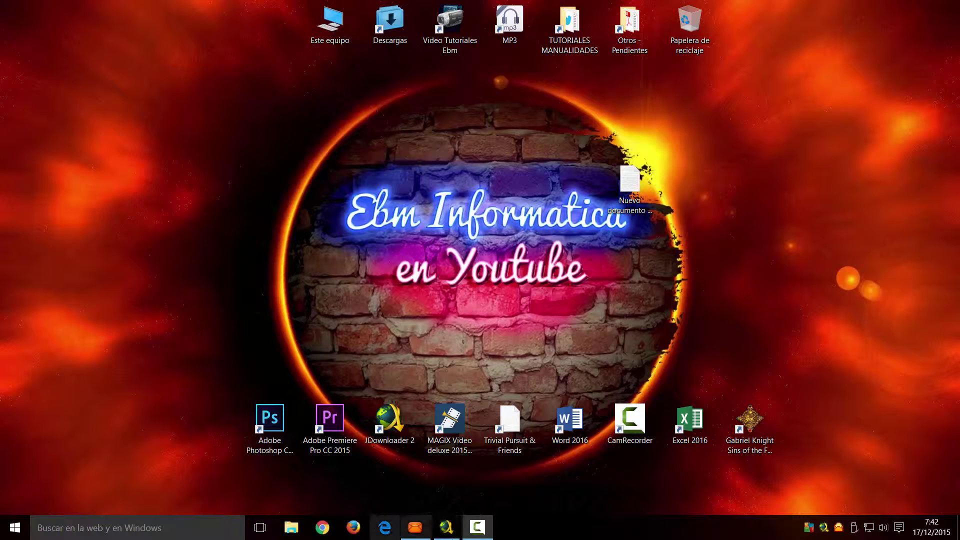
Launch Edge, open Google from a new tab's top sites, close it, then restore it with Ctrl+Shift+T
click(386, 535)
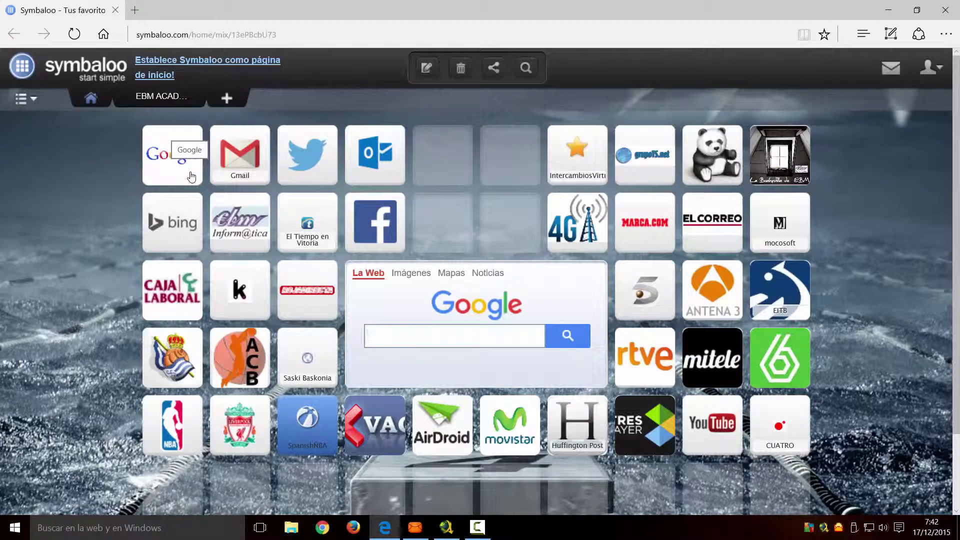
click(140, 10)
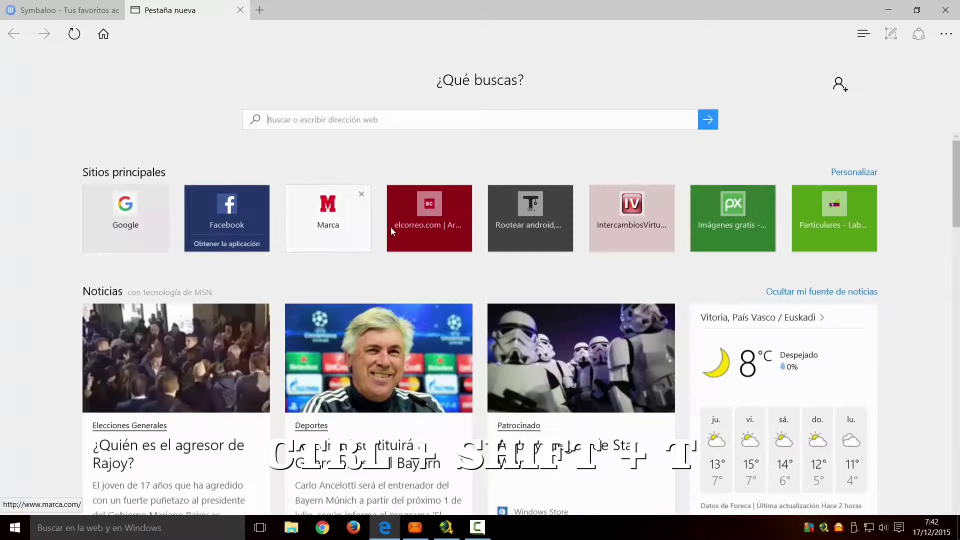
mouse_move(125, 217)
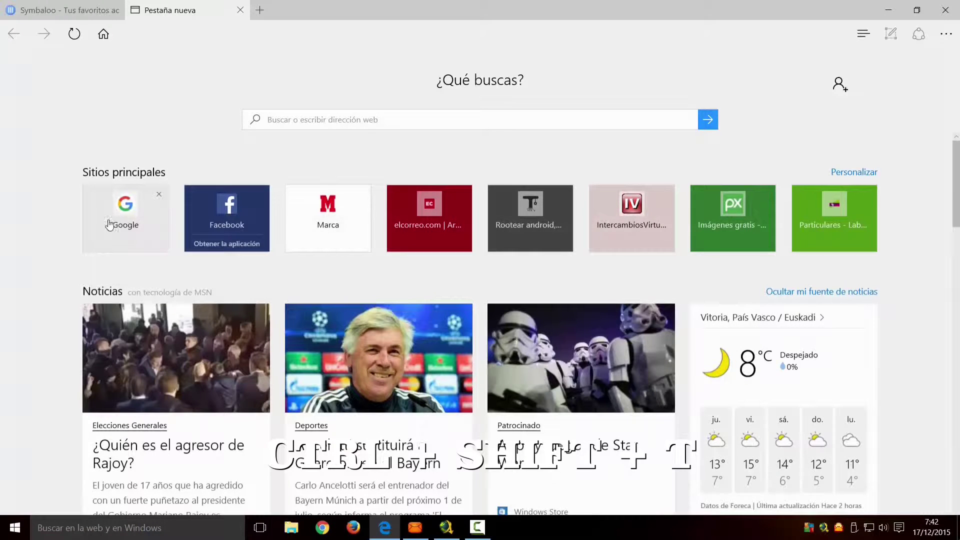
click(109, 225)
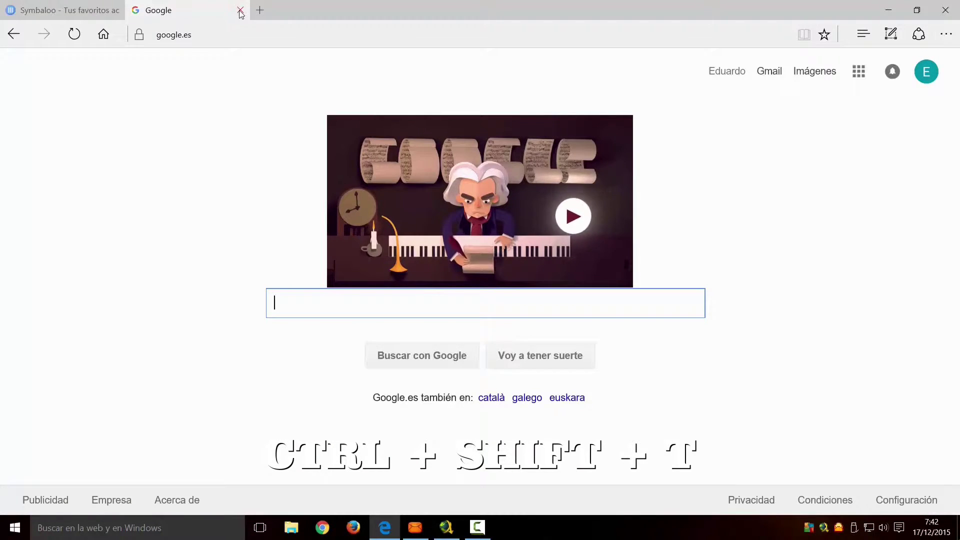
click(240, 11)
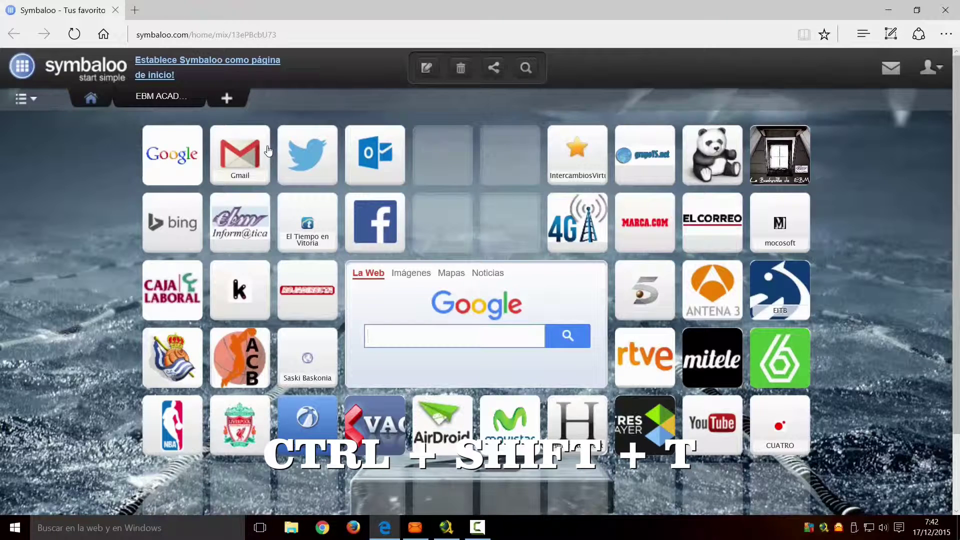
key(ctrl+shift+t)
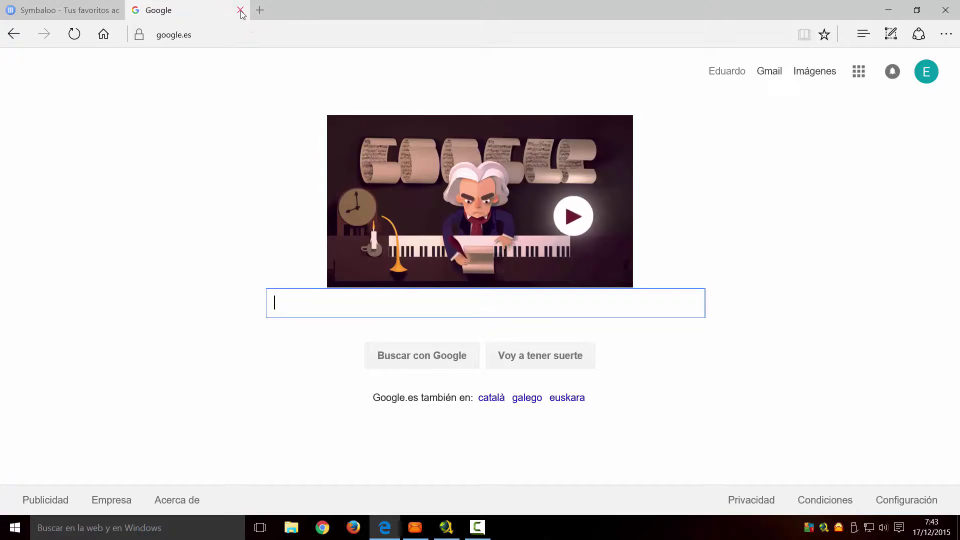
Close Google, go to the EBM Inform@tica blog, and Shift+click CURSOS DISPONIBLES 1 into a new window
click(241, 11)
click(241, 239)
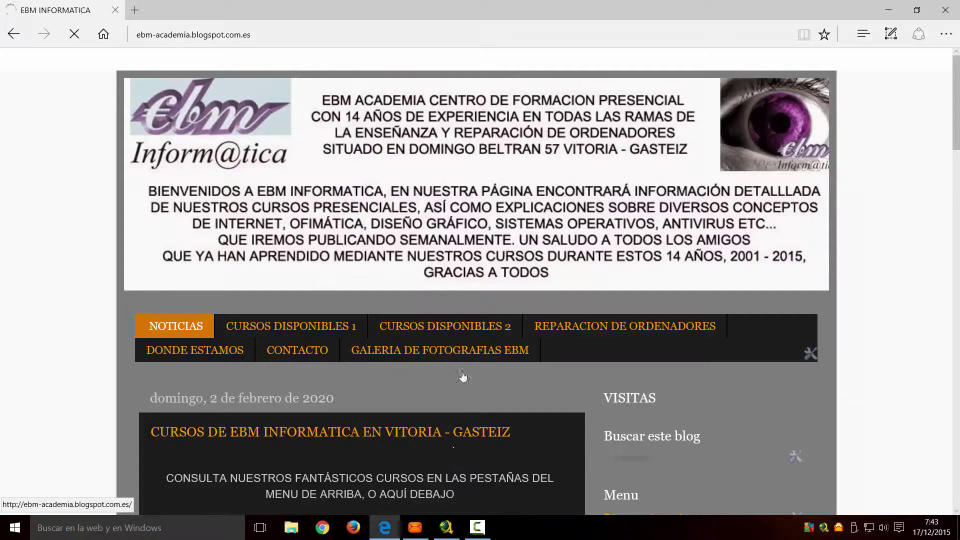
scroll(448, 327, down, 3)
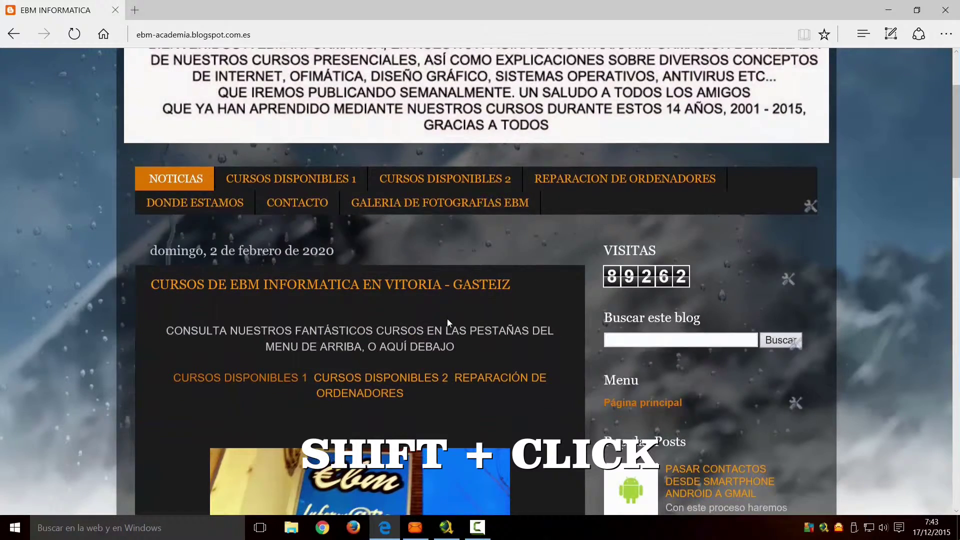
scroll(447, 319, down, 1)
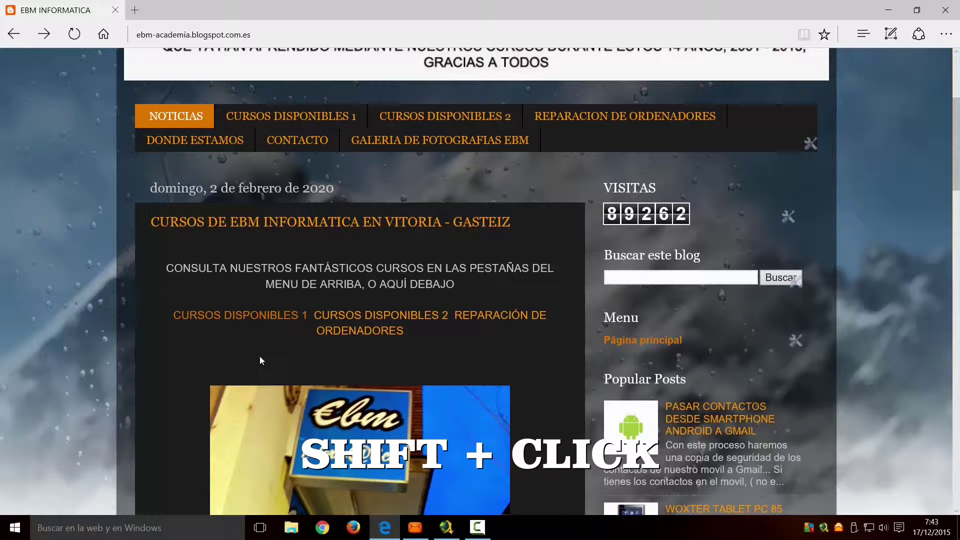
shift+click(272, 316)
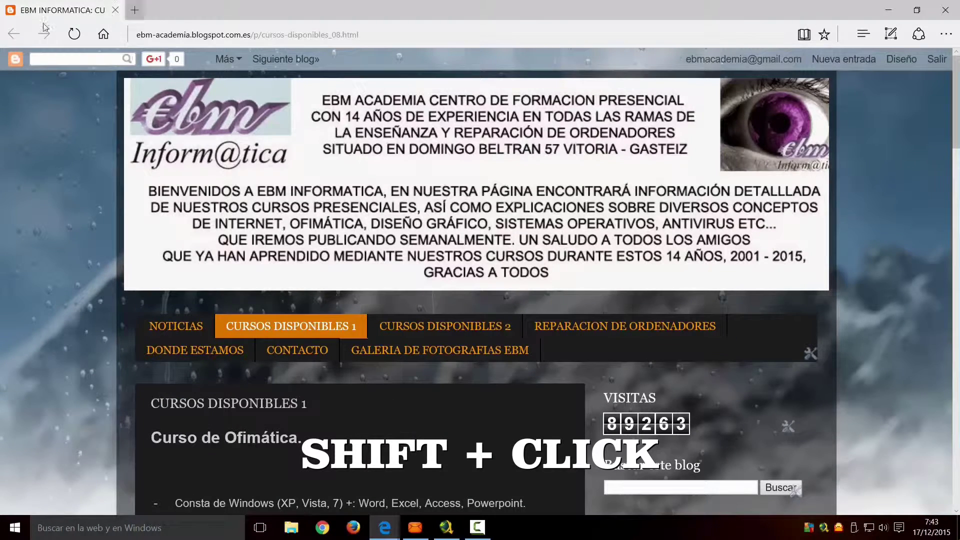
mouse_move(384, 528)
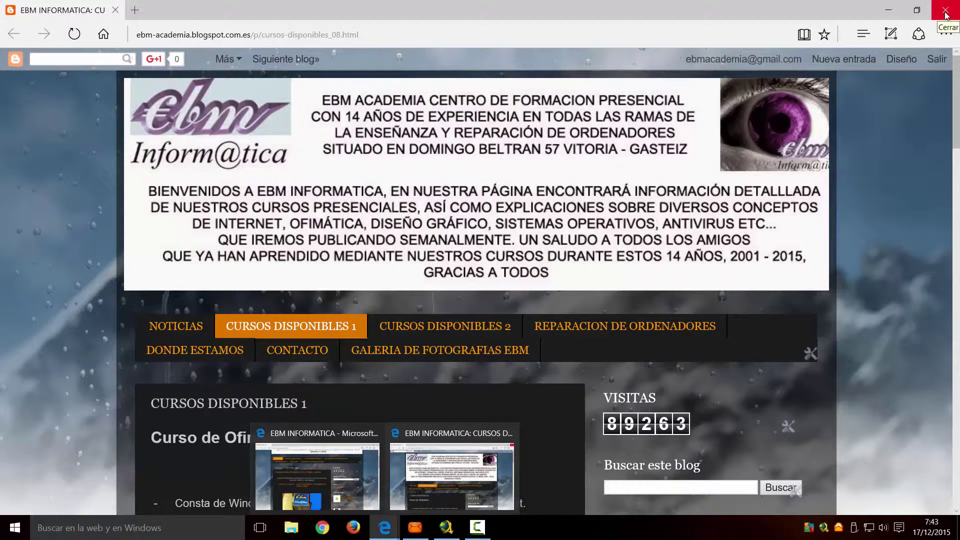
Close the extra window, Ctrl+click CURSOS DISPONIBLES 1 into a background tab, switch tabs, then close it
click(945, 15)
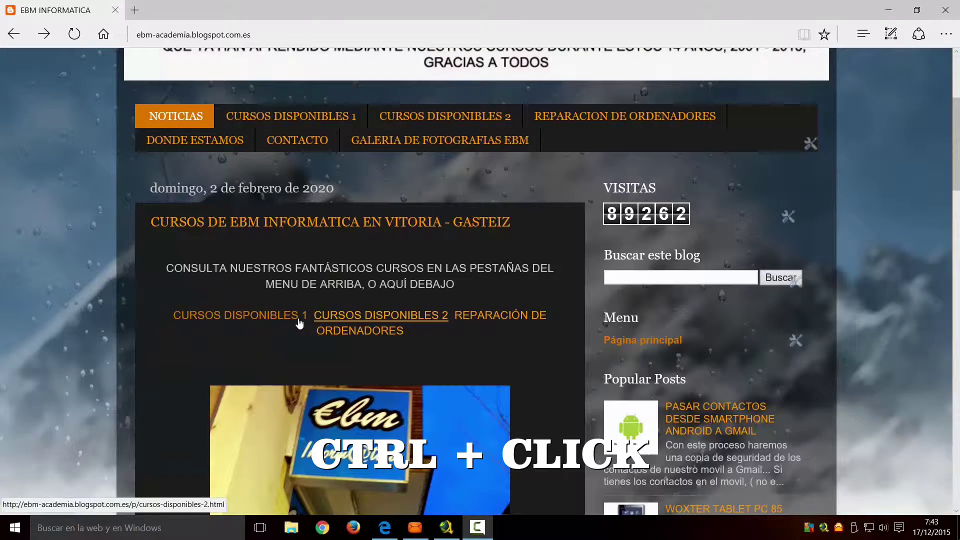
ctrl+click(273, 320)
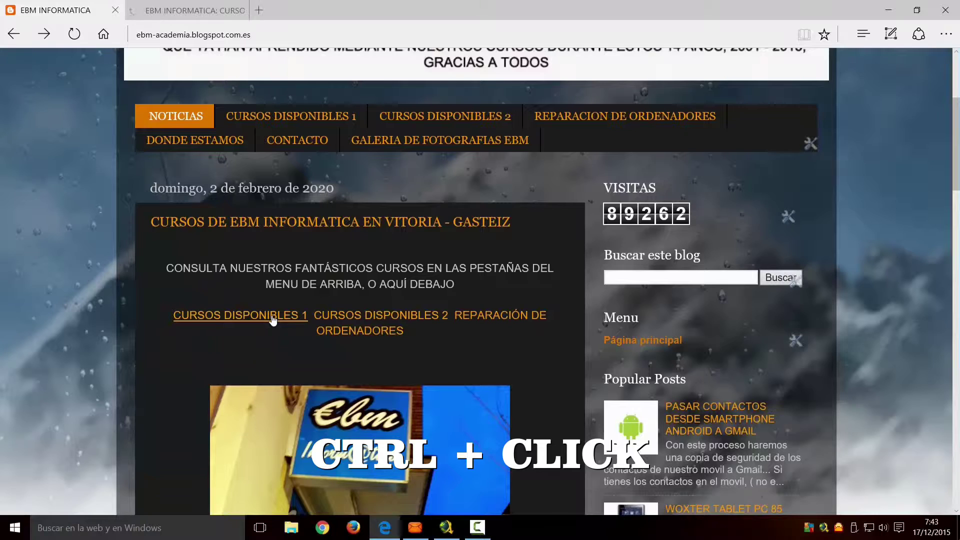
click(181, 12)
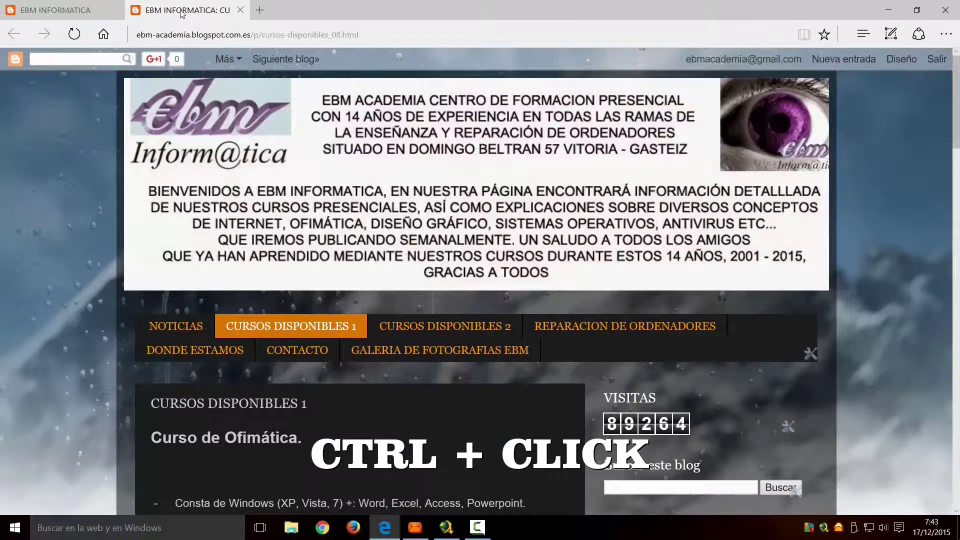
key(ctrl+Tab)
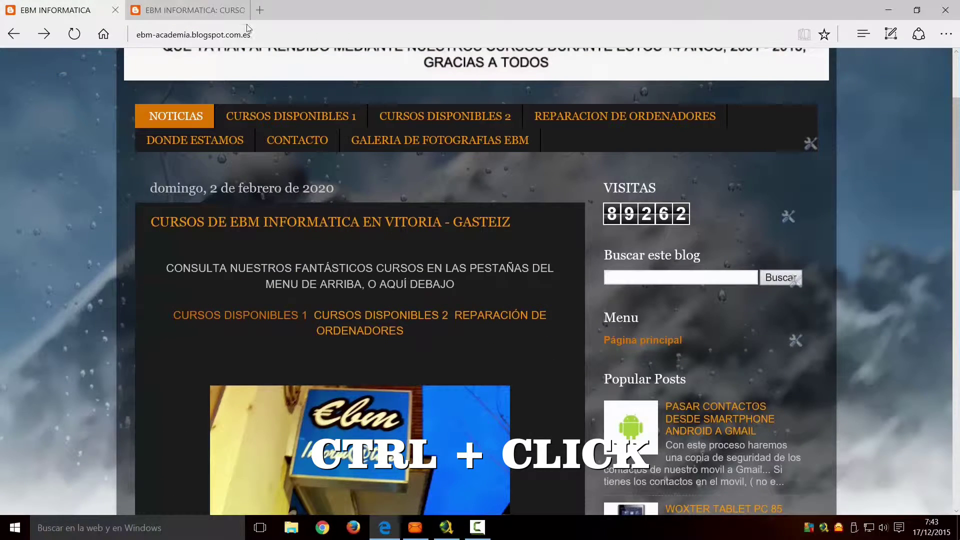
click(232, 12)
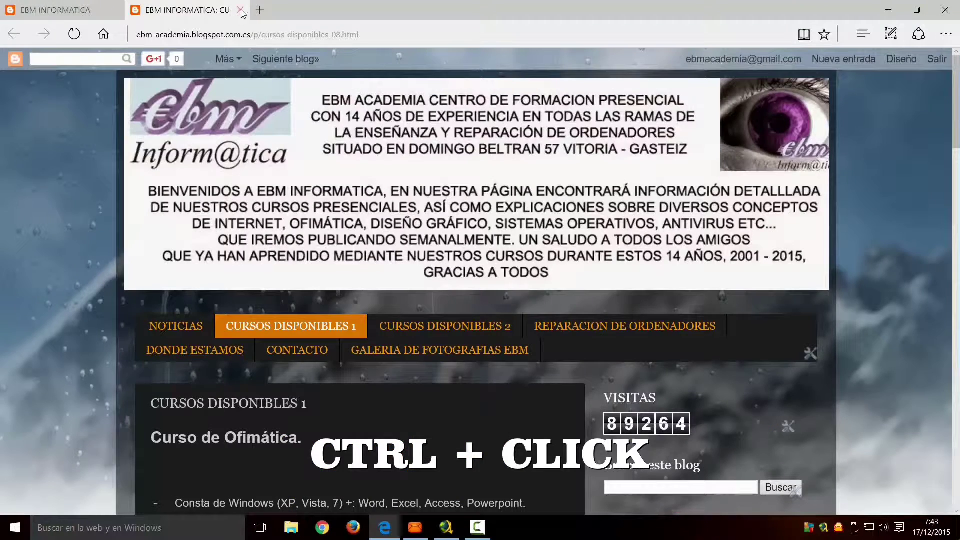
click(241, 11)
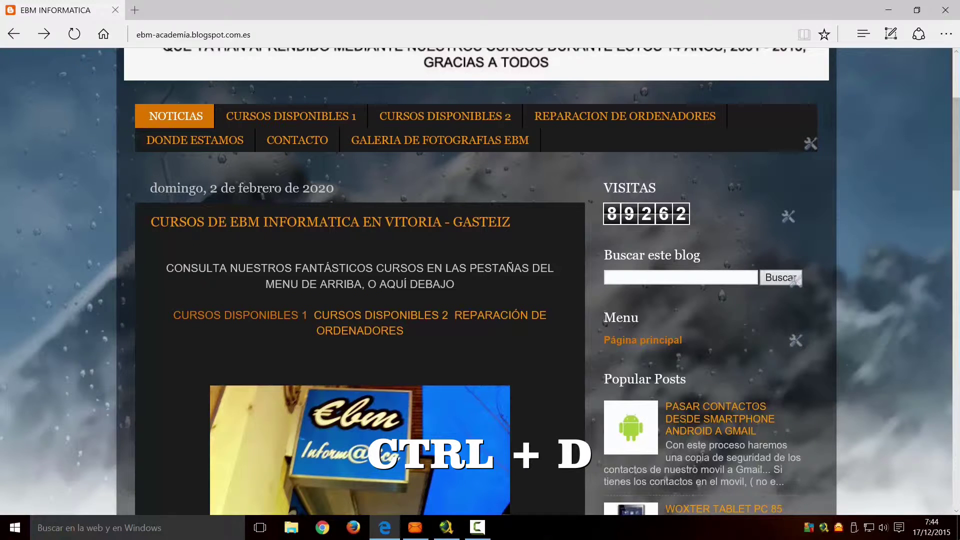
Cancel adding the blog to favorites with Ctrl+D, then open a new tab with Ctrl+T
key(ctrl+d)
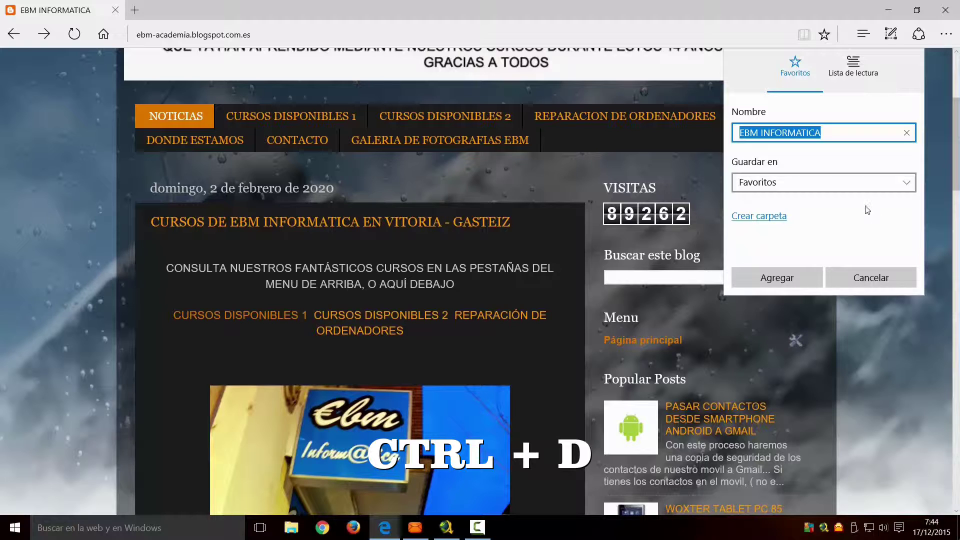
click(859, 280)
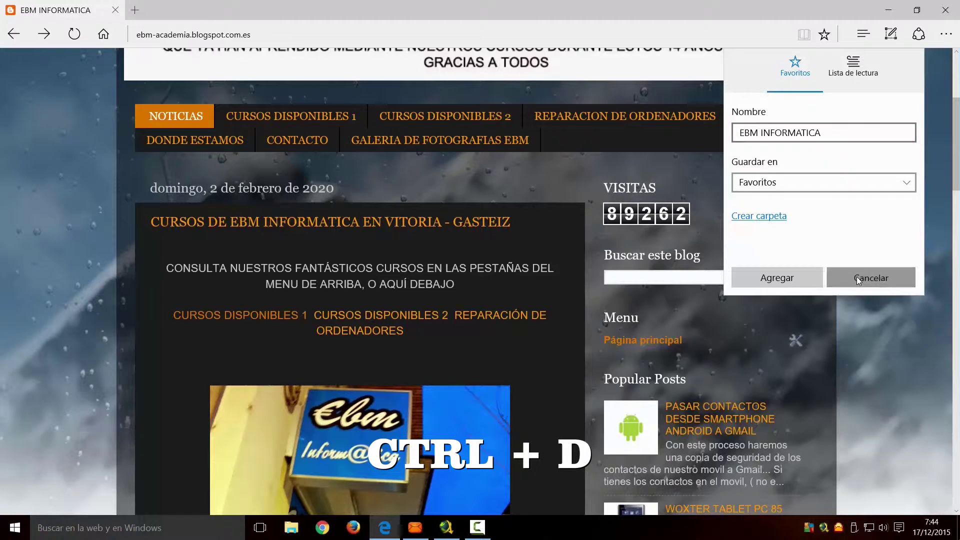
key(ctrl+t)
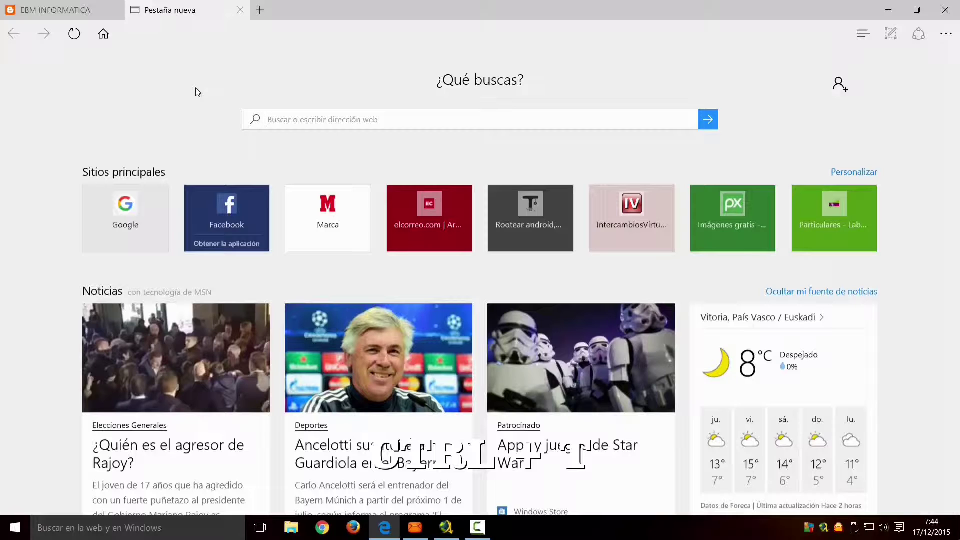
Close the extra Symbaloo tab and page down the EBM INFORMATICA blog with Space
click(105, 34)
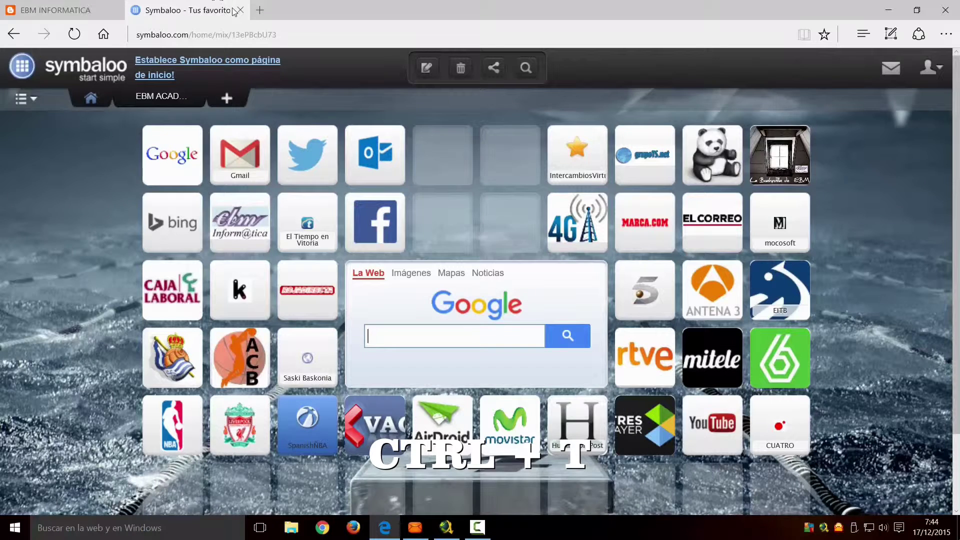
click(240, 10)
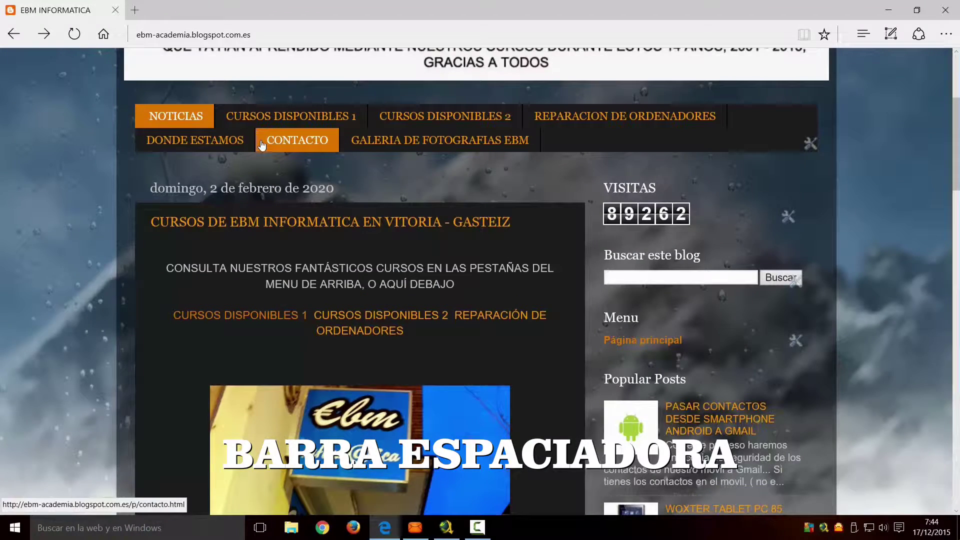
key(space)
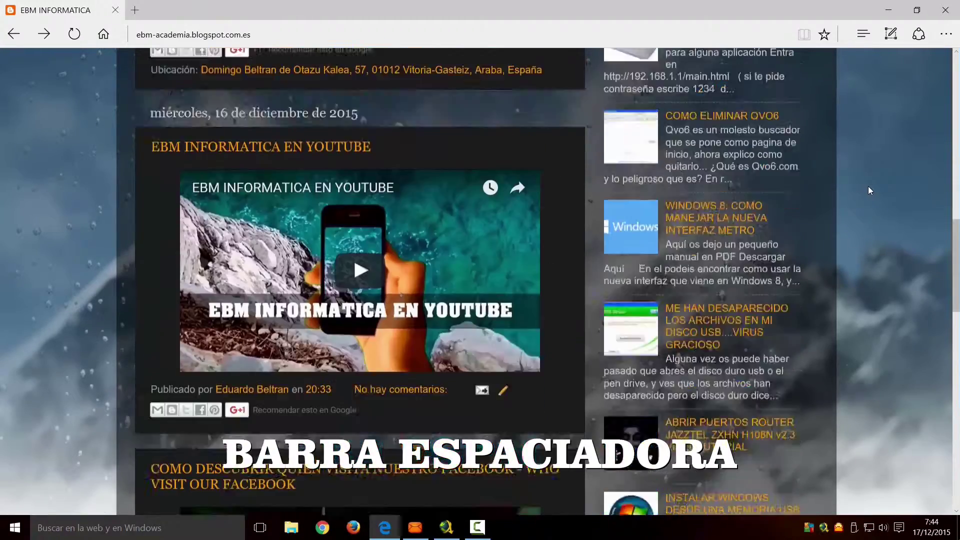
key(space)
key(space)
Page back up with Shift+Space, jump to top with Home, then page down again with Space
key(space)
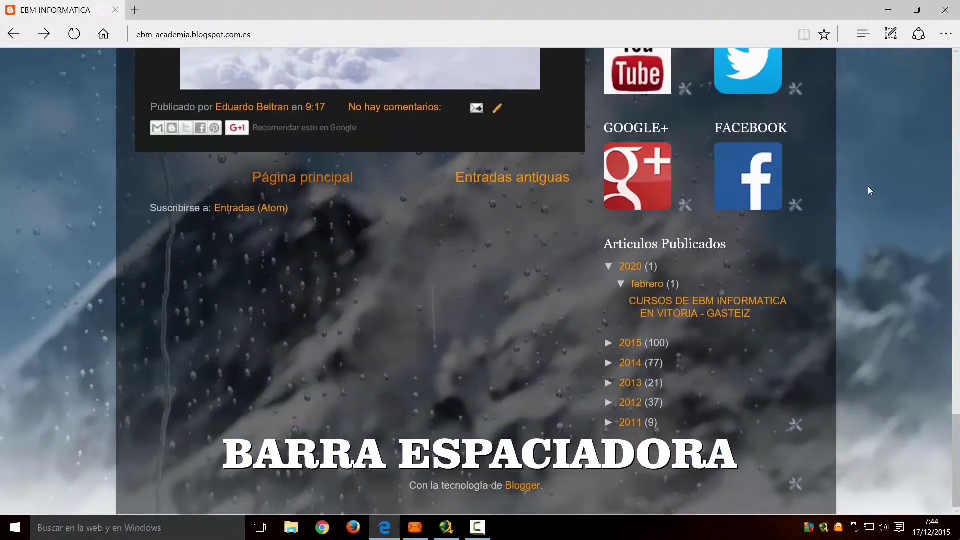
key(shift+space)
key(space)
key(Home)
key(space)
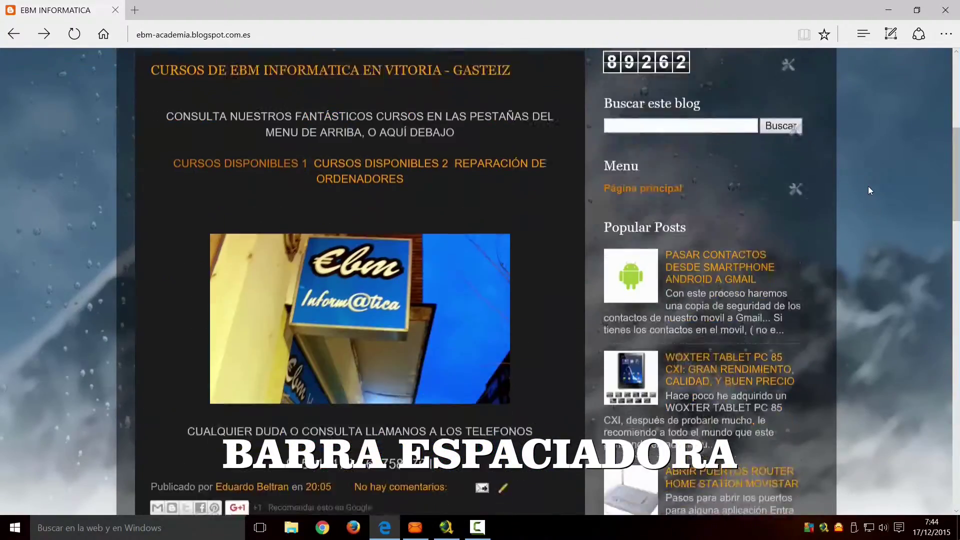
key(space)
key(space)
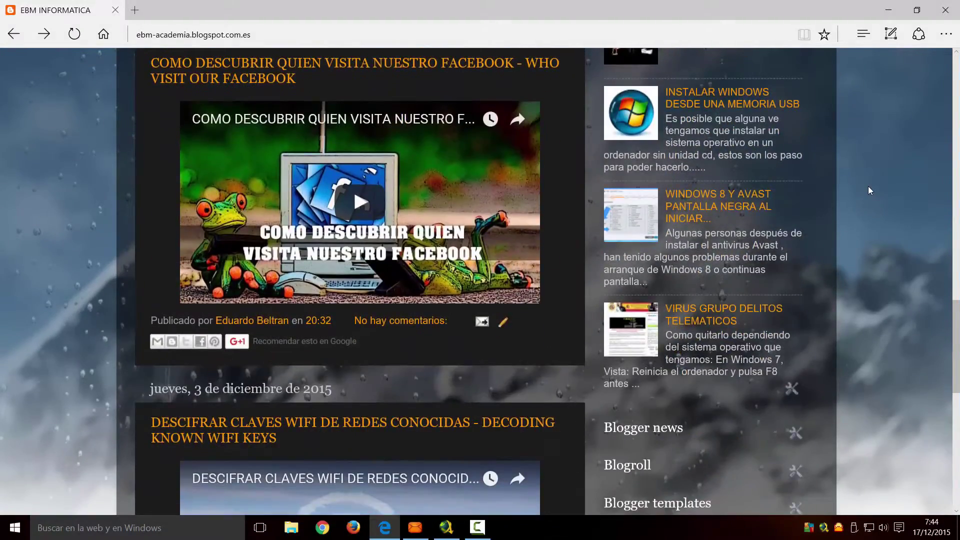
key(space)
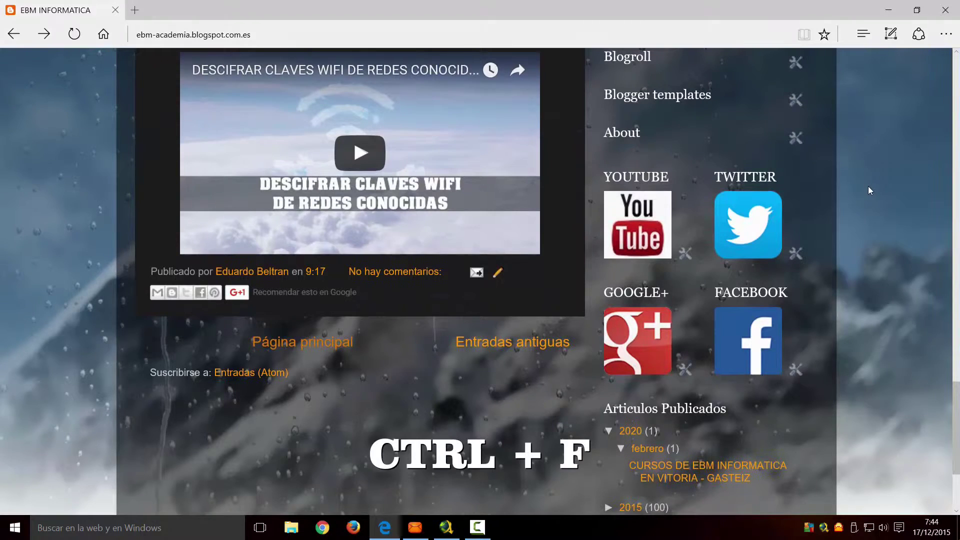
Find 'entradas' on the blog with Ctrl+F and move between its 2 matches
key(ctrl+f)
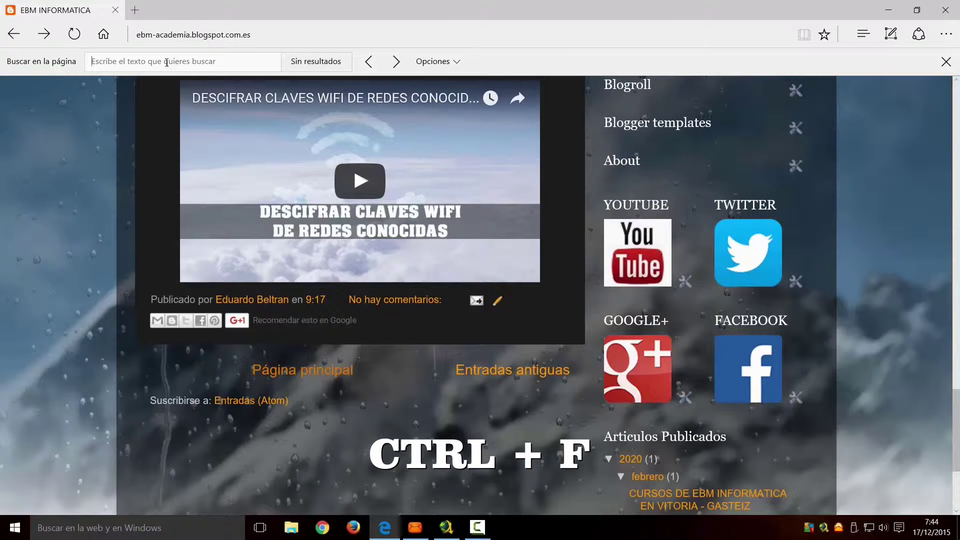
text(en)
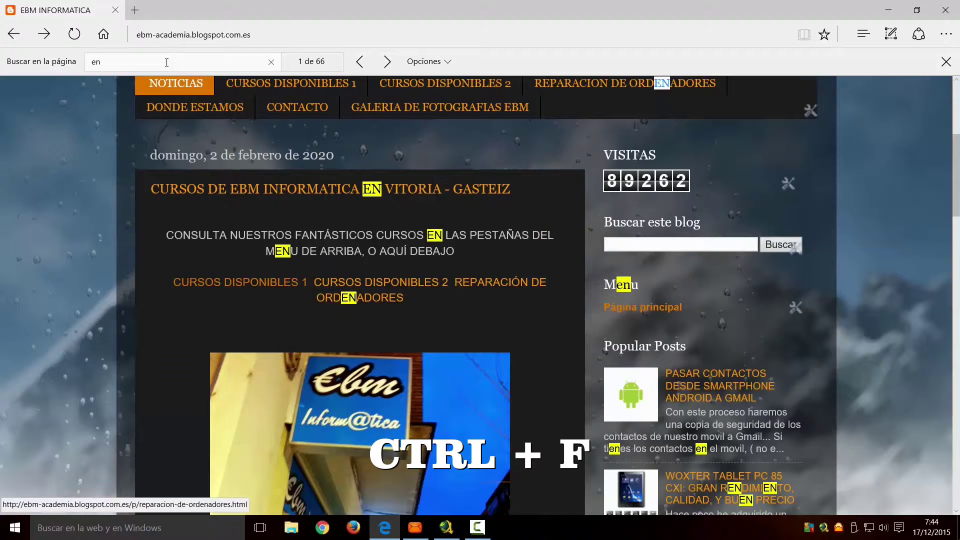
text(tradas)
key(Return)
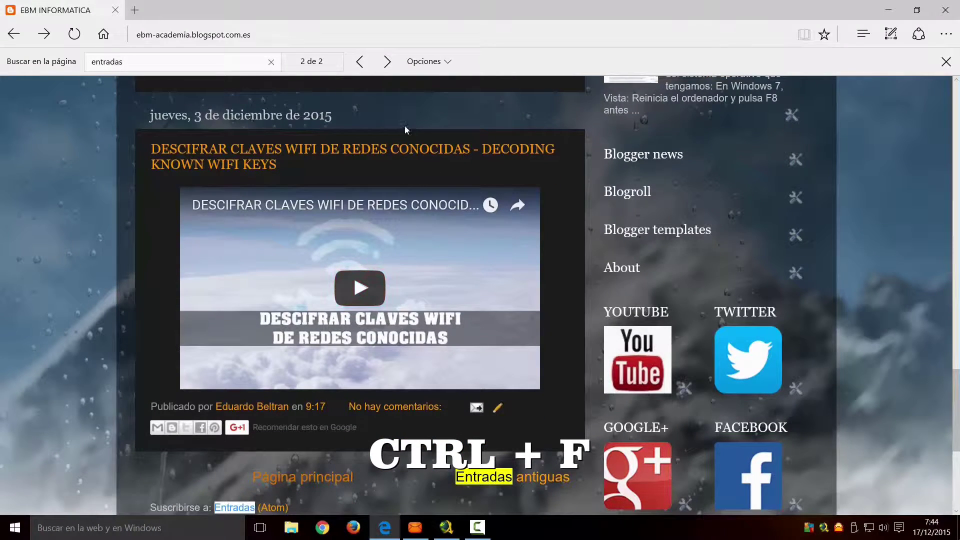
click(385, 61)
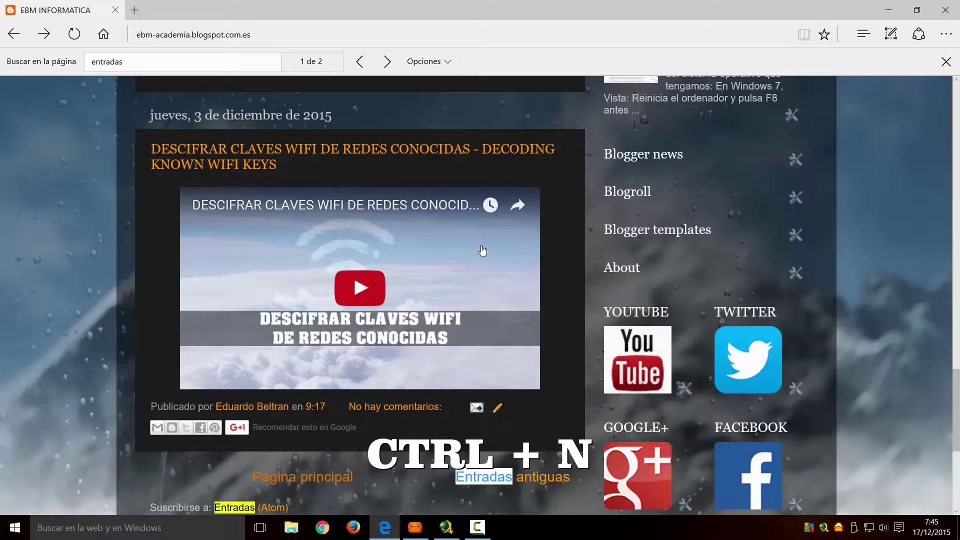
Open a new Edge window with Ctrl+N
key(ctrl+n)
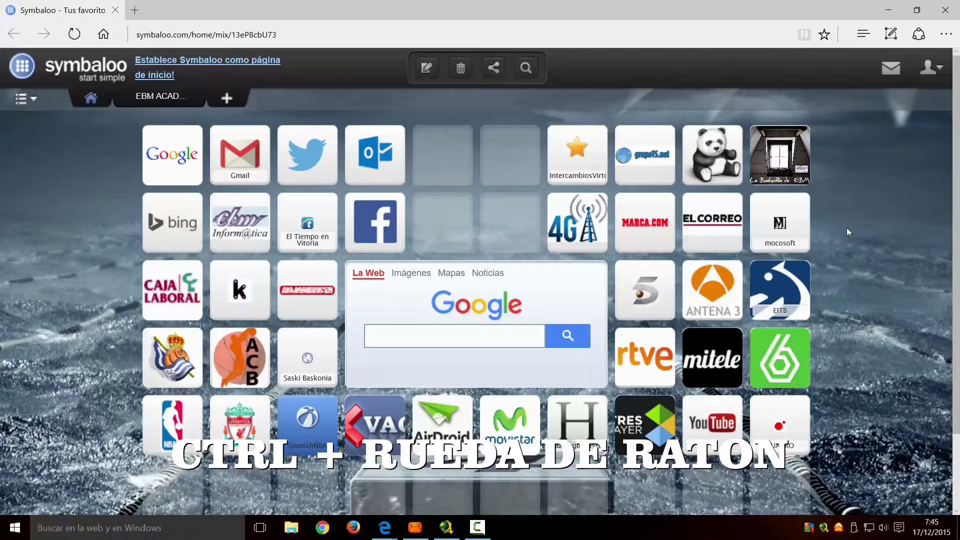
scroll(848, 227, up, 1)
scroll(855, 231, up, 1)
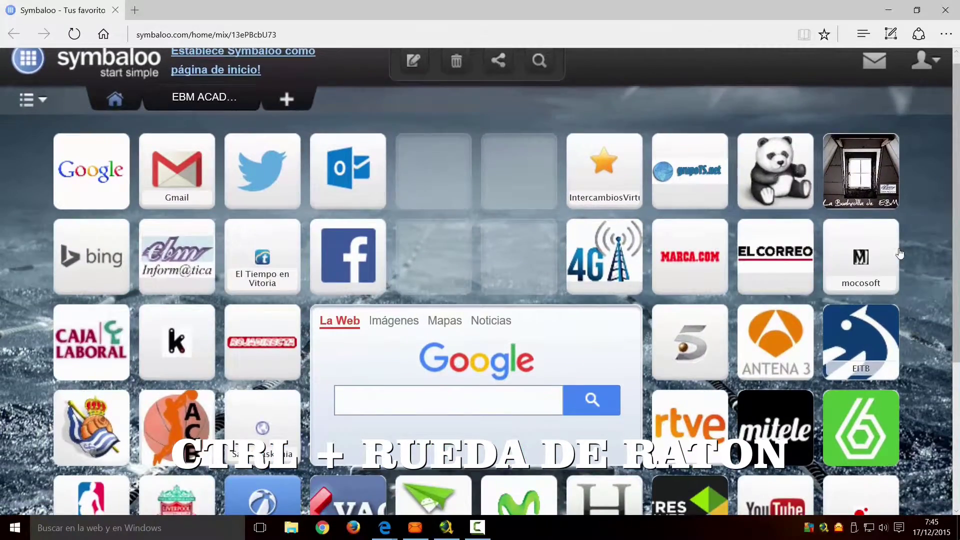
scroll(898, 248, down, 1)
ctrl+scroll(899, 252, down, 1)
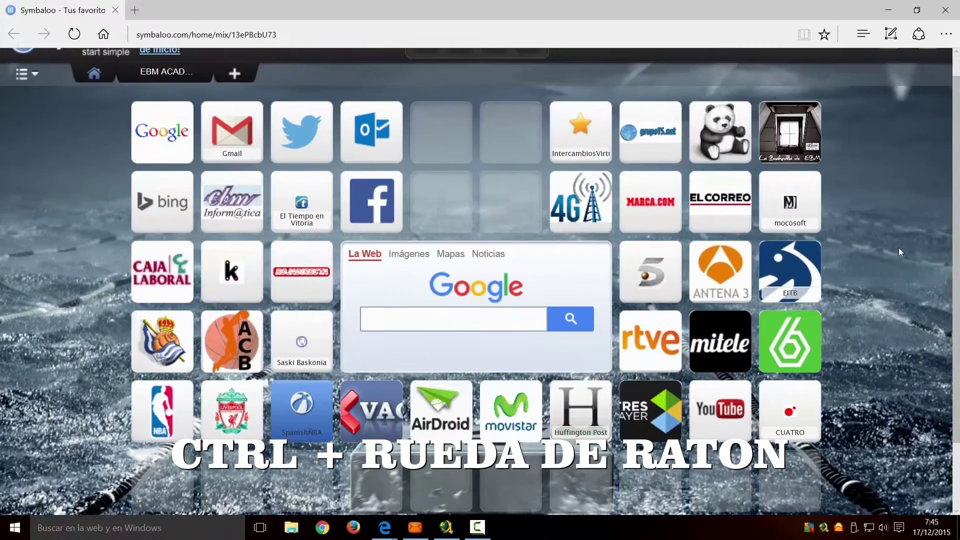
ctrl+scroll(899, 247, down, 1)
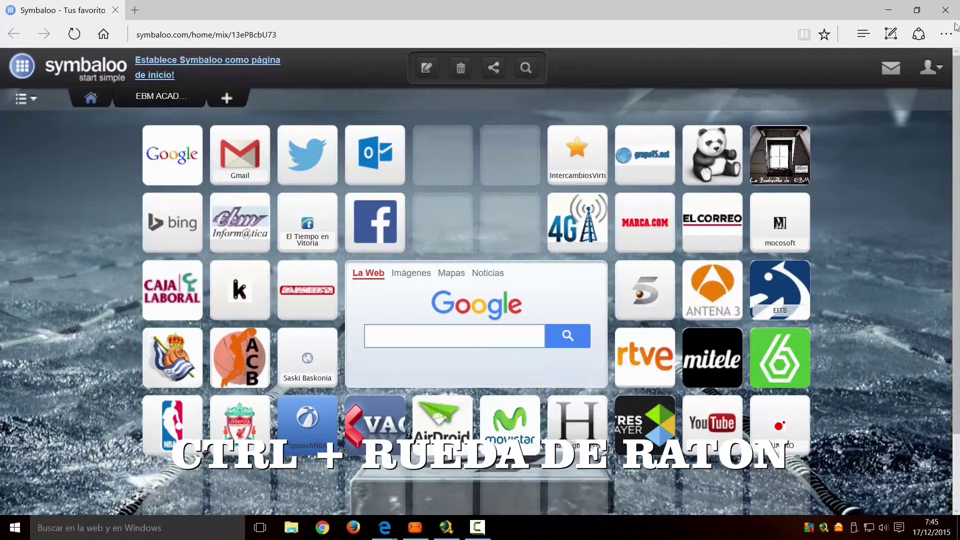
click(954, 37)
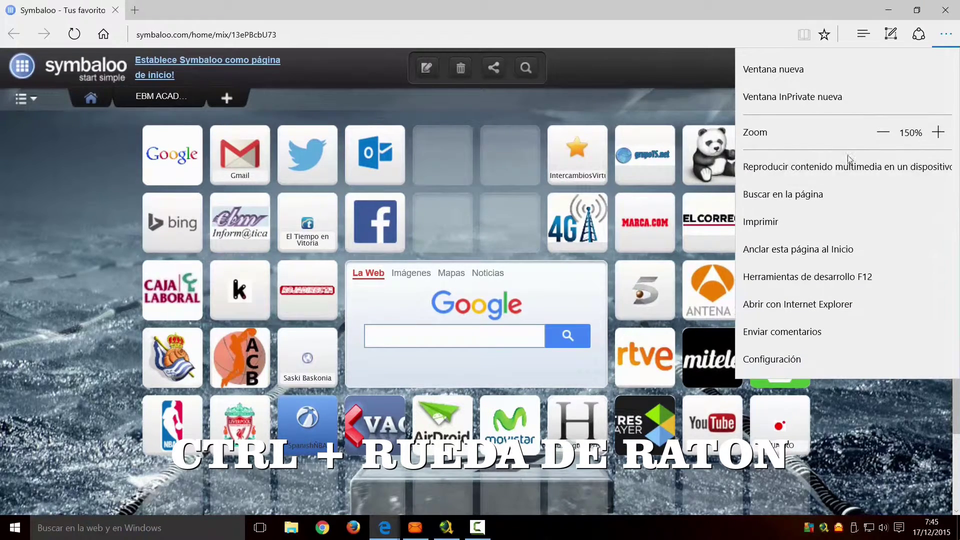
click(658, 34)
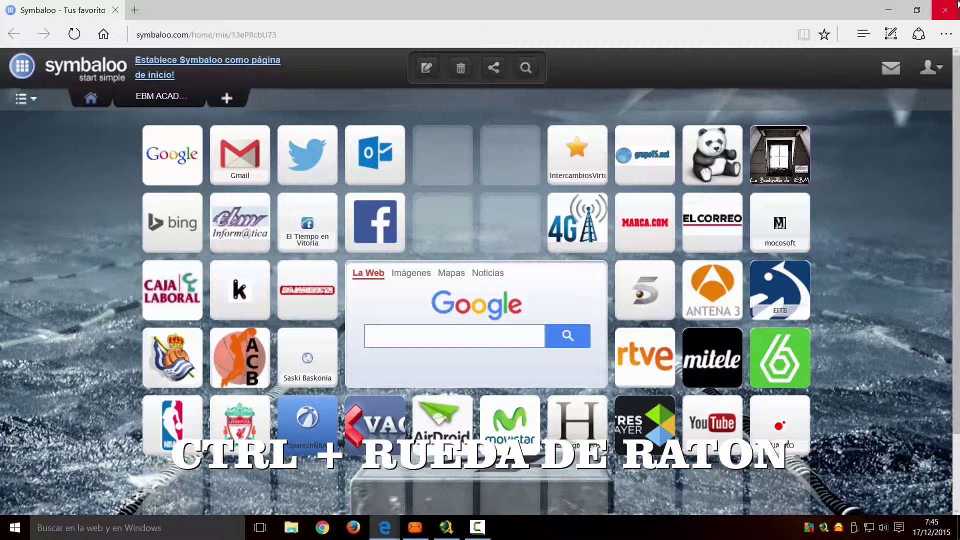
click(945, 36)
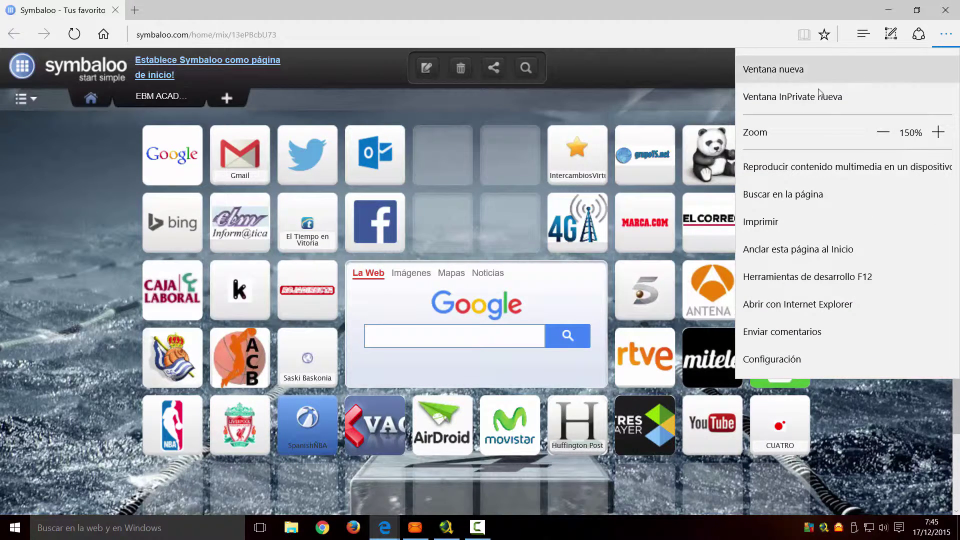
click(781, 98)
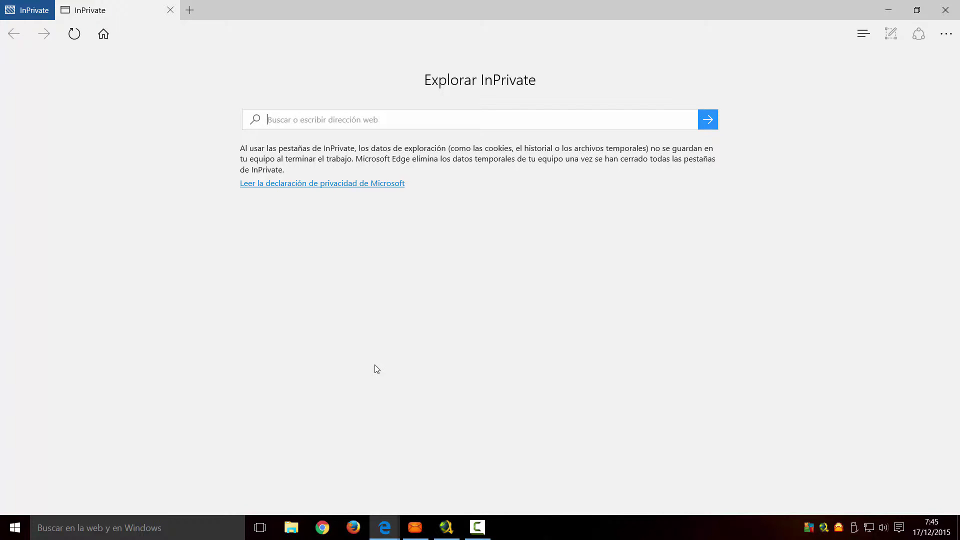
click(950, 13)
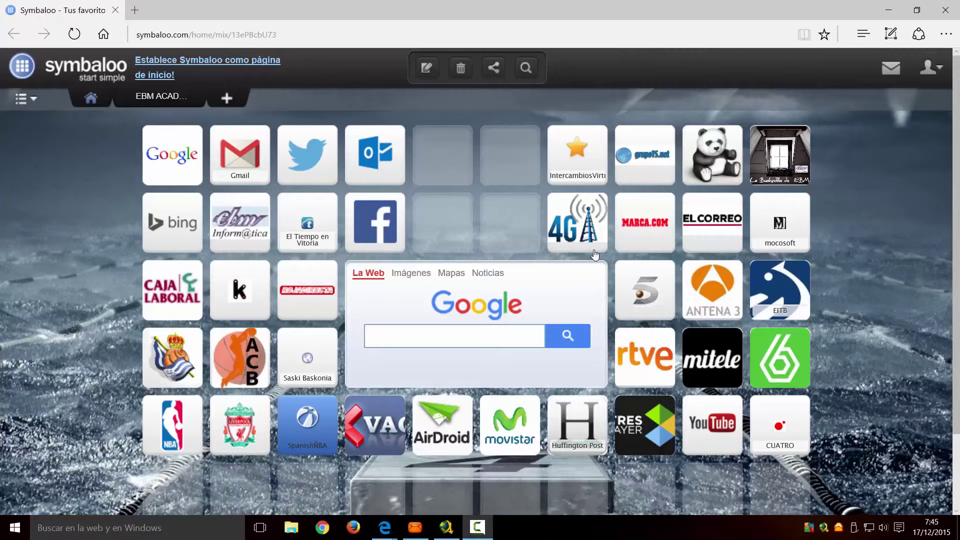
Close the Symbaloo window and then the EBM INFORMATICA window
click(956, 12)
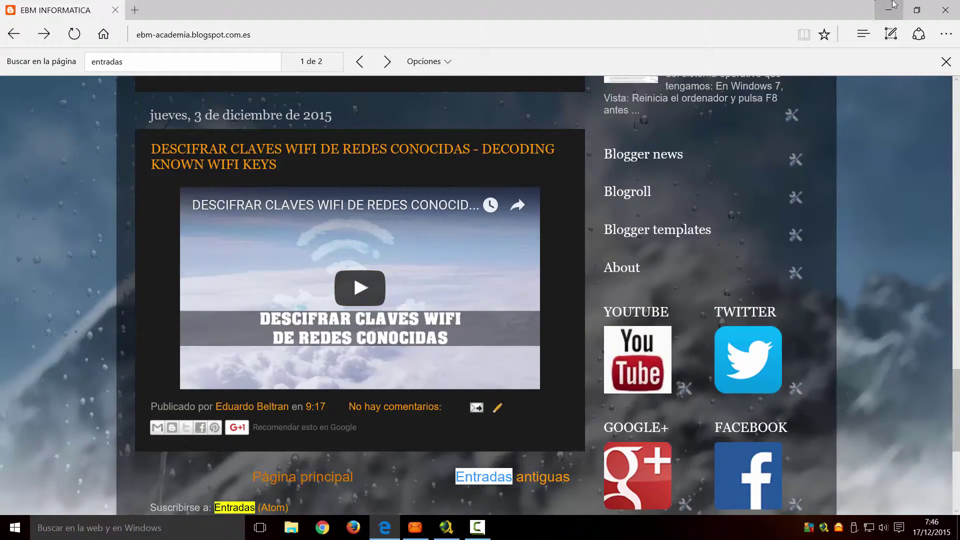
click(951, 15)
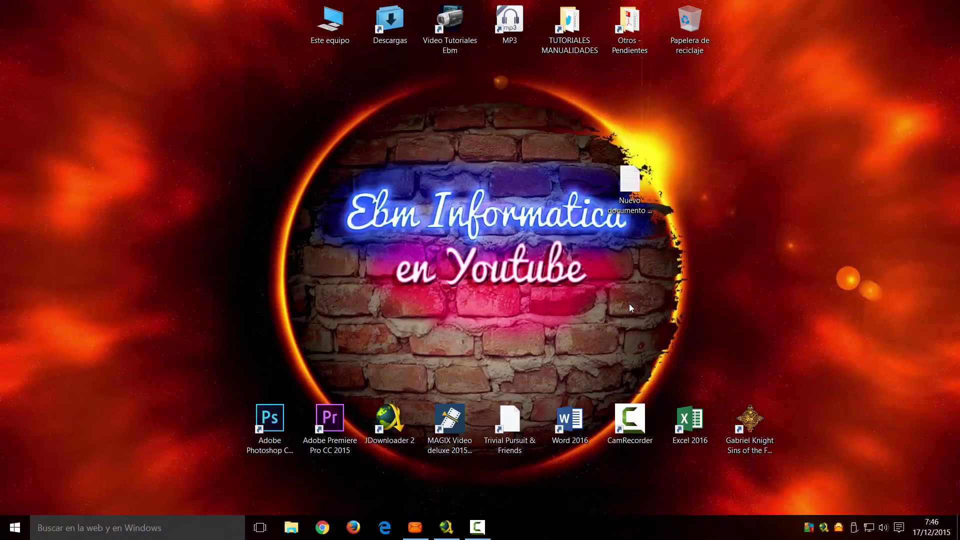